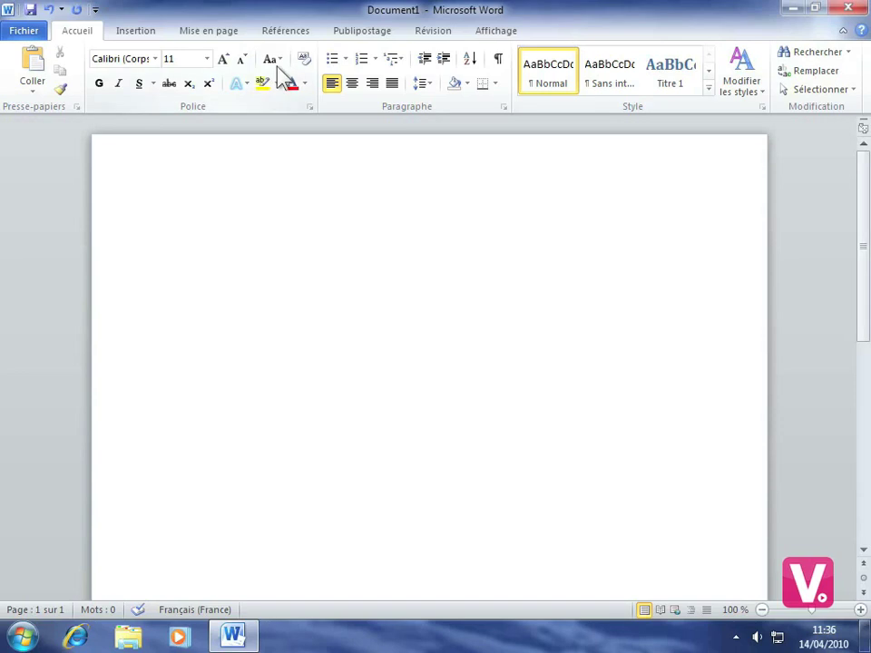
Step: Start a new source in the source manager with type Ouvrage and language Français (France)
click(291, 34)
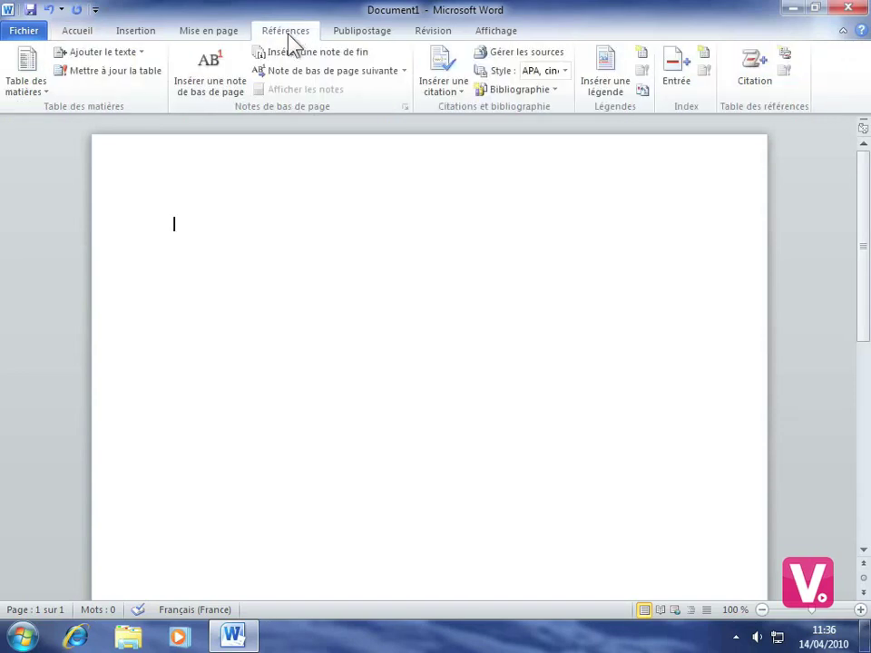
click(523, 52)
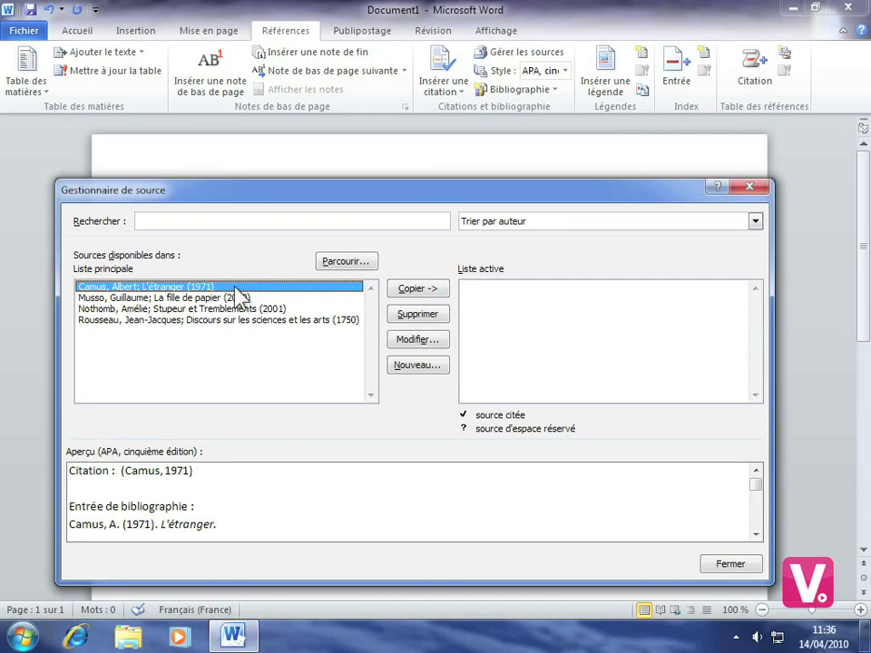
click(419, 367)
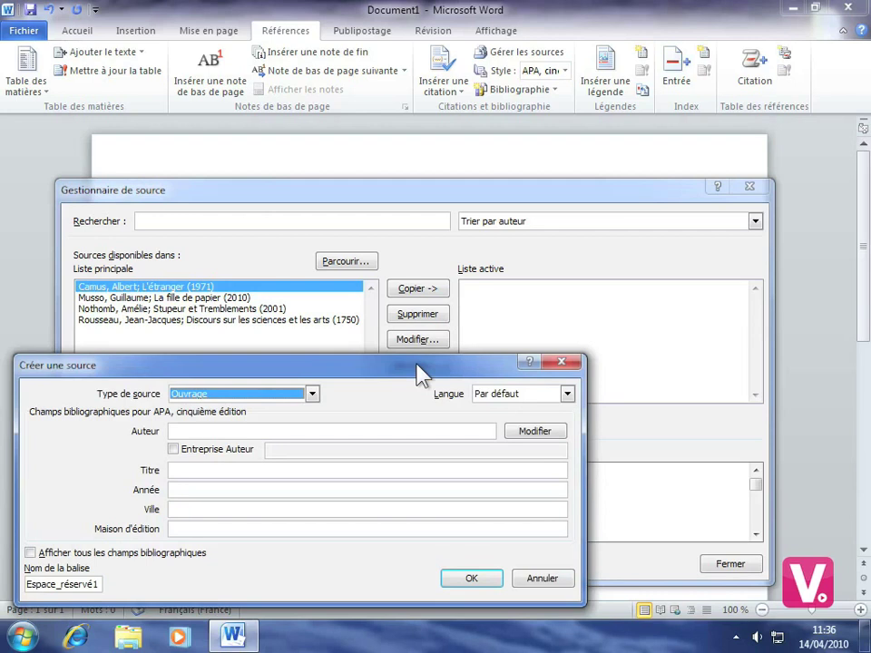
click(312, 394)
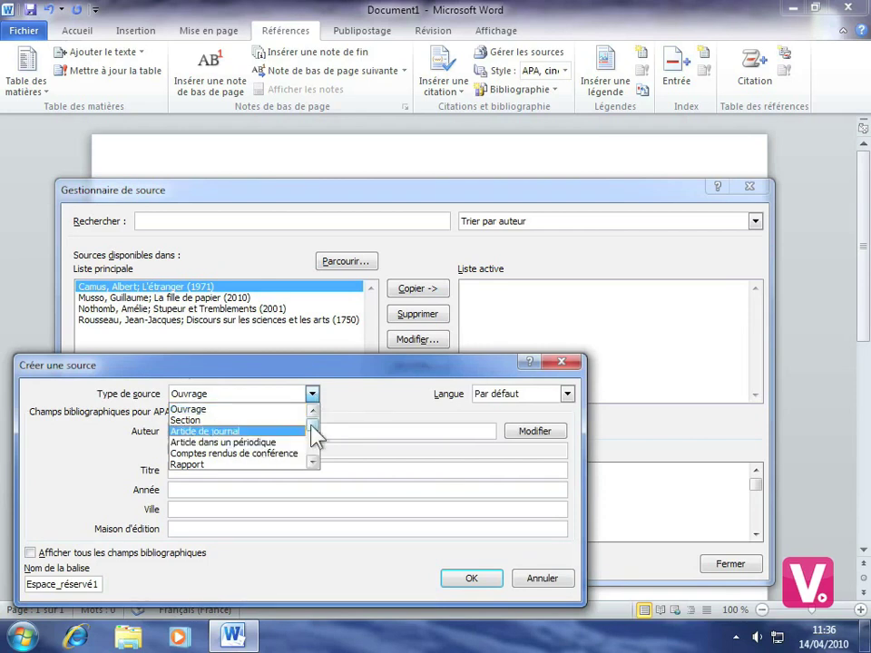
scroll(311, 435, down, 4)
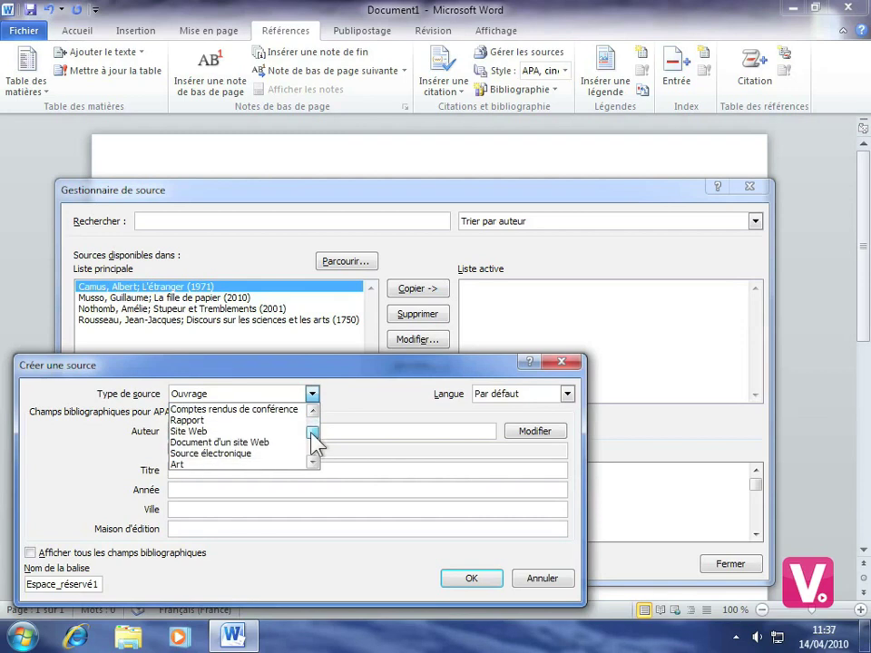
scroll(313, 440, down, 1)
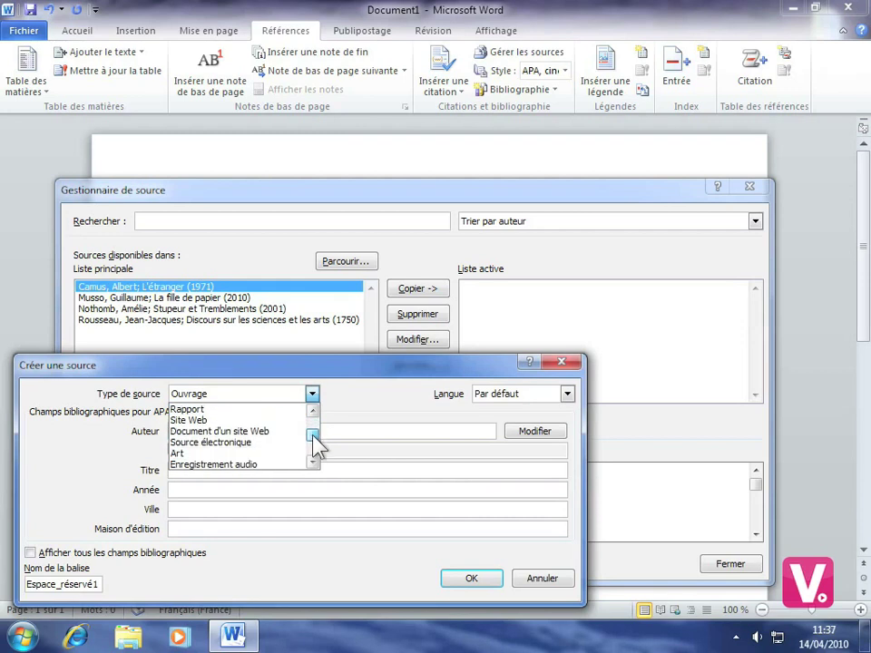
scroll(312, 435, down, 4)
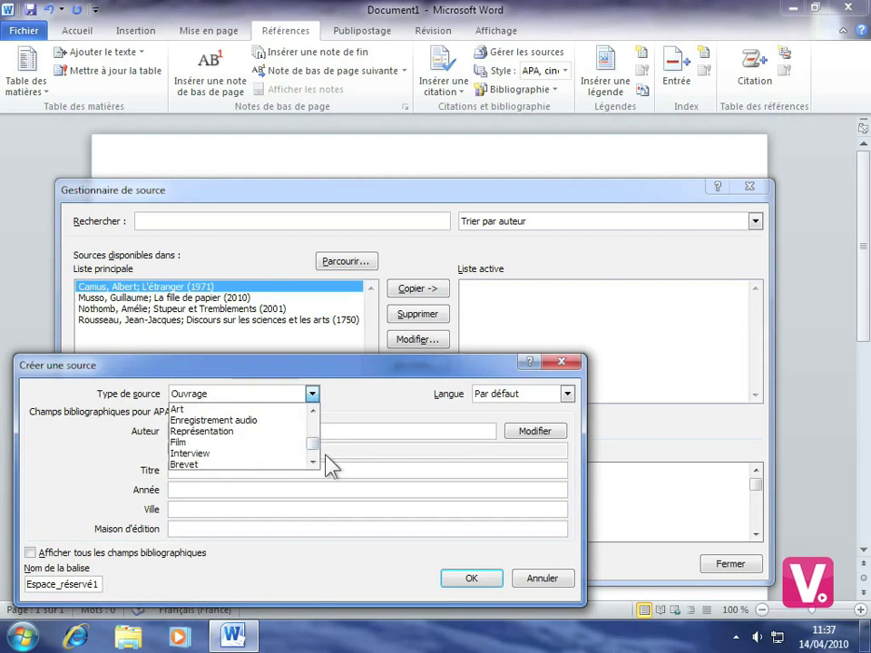
scroll(315, 451, up, 1)
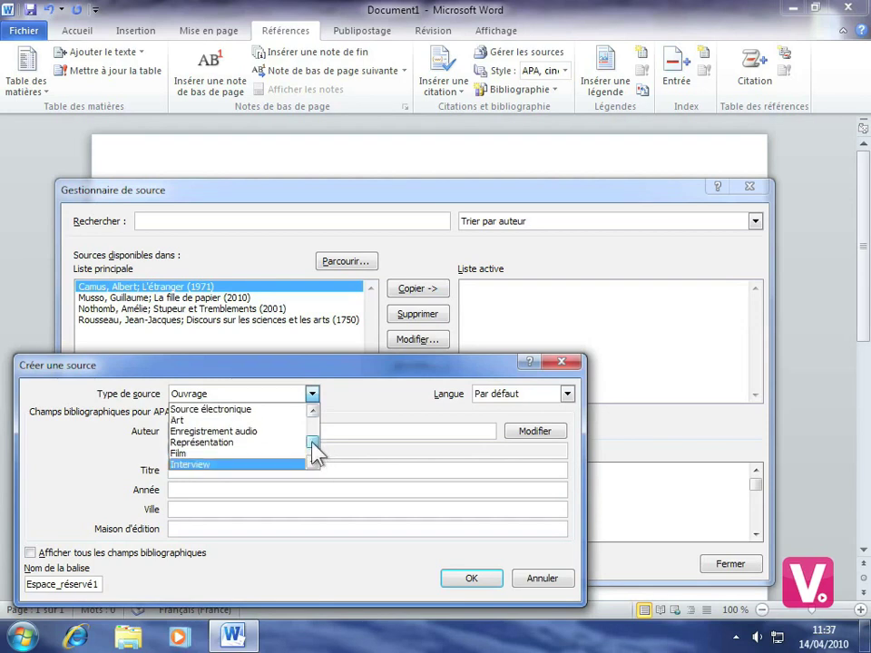
drag(313, 443, 313, 424)
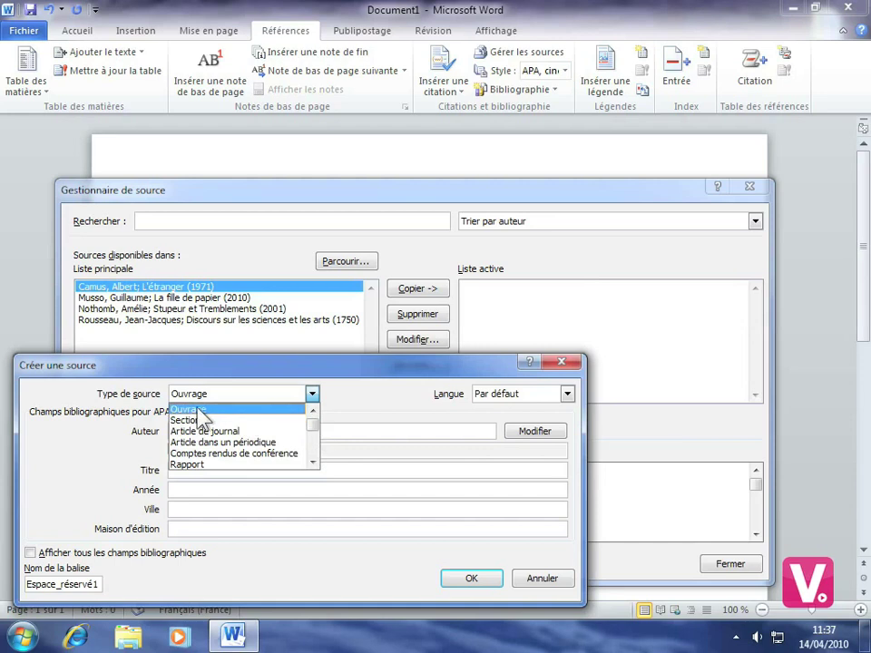
click(188, 410)
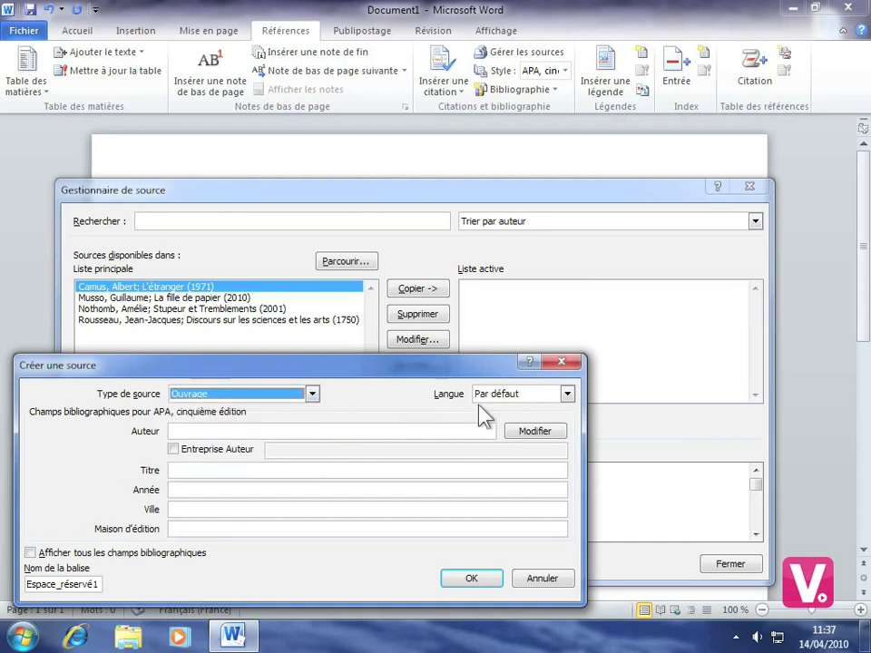
click(567, 394)
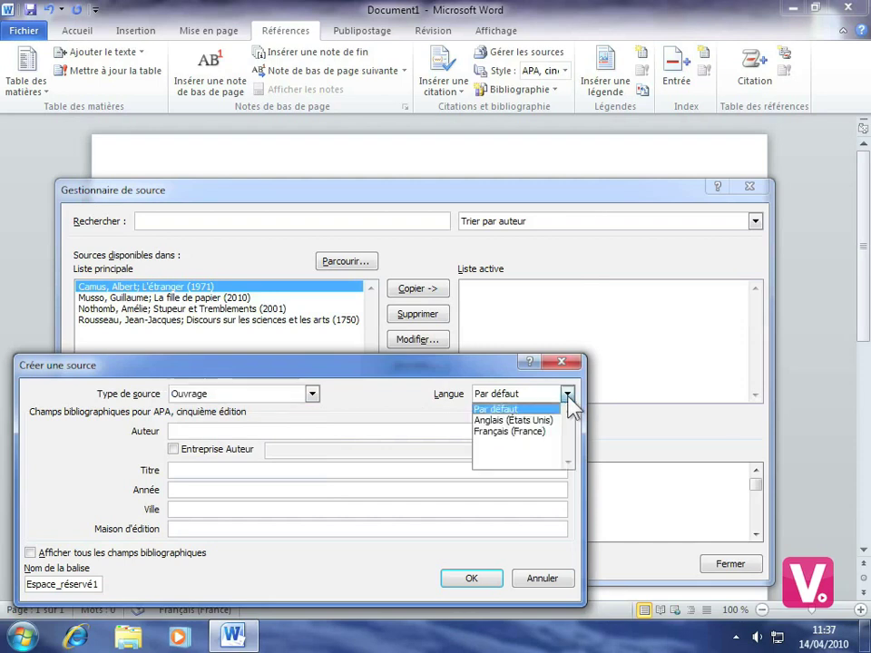
click(511, 431)
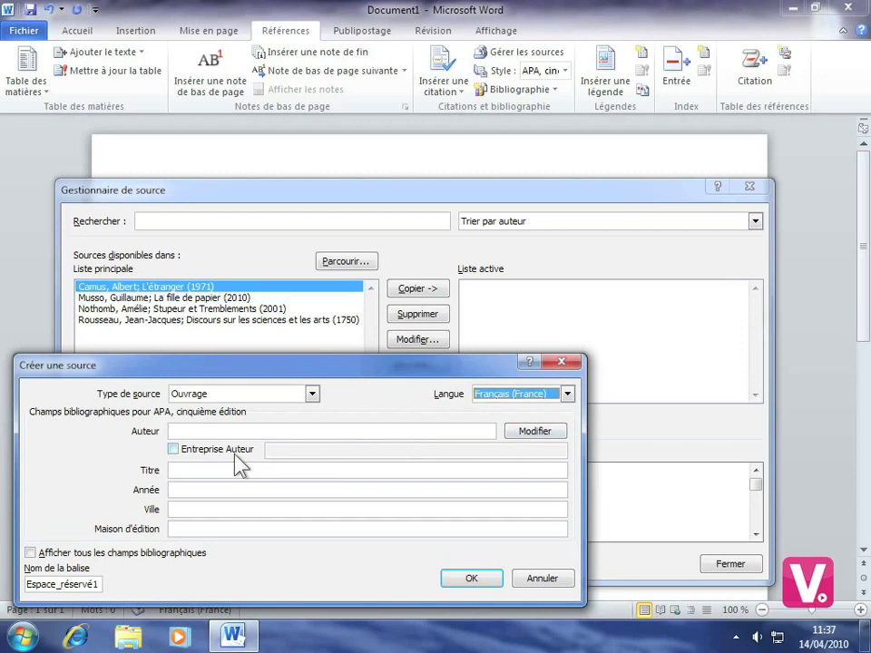
Step: Fill in the source with author Gustave Flaubert, title "Un coeur simple" and year 1875, and save it
click(180, 432)
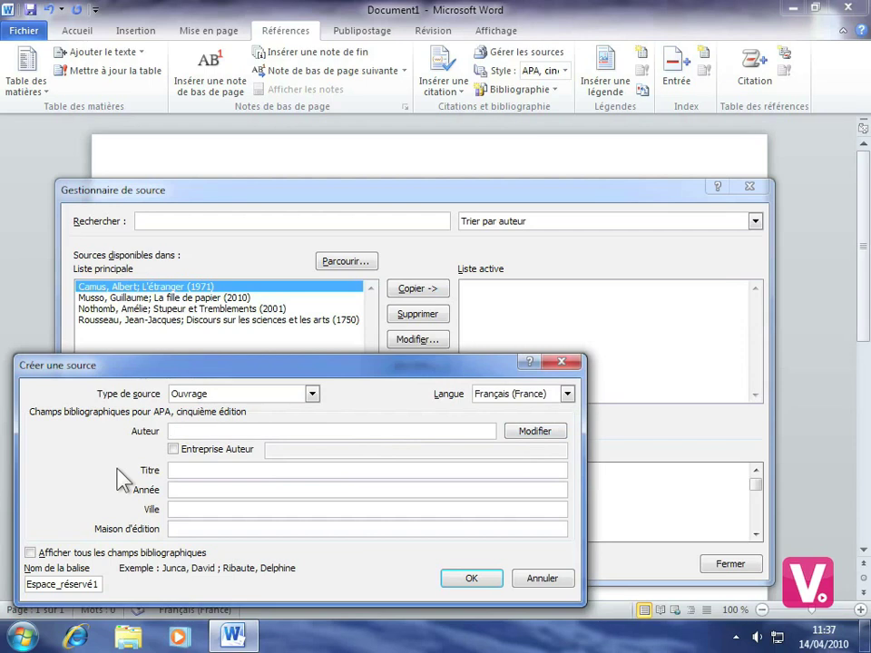
text(Gustave )
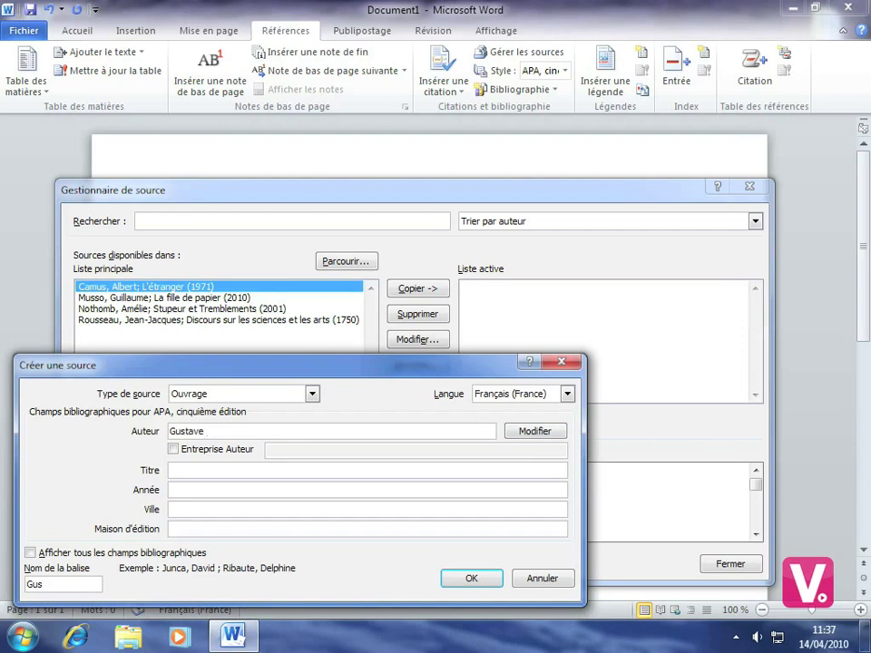
text(Flaubert)
click(187, 471)
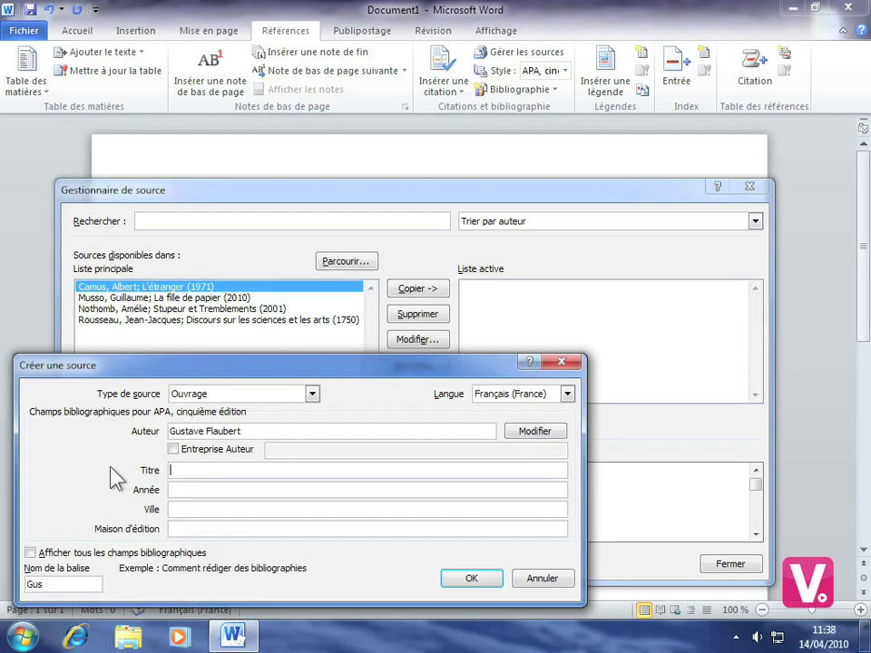
text(Un coeur simple)
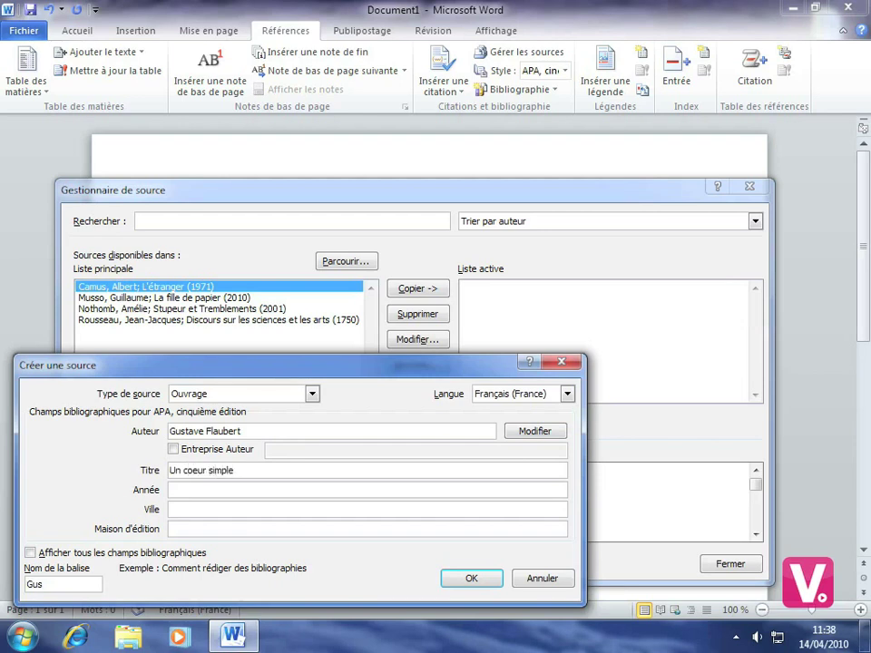
click(182, 490)
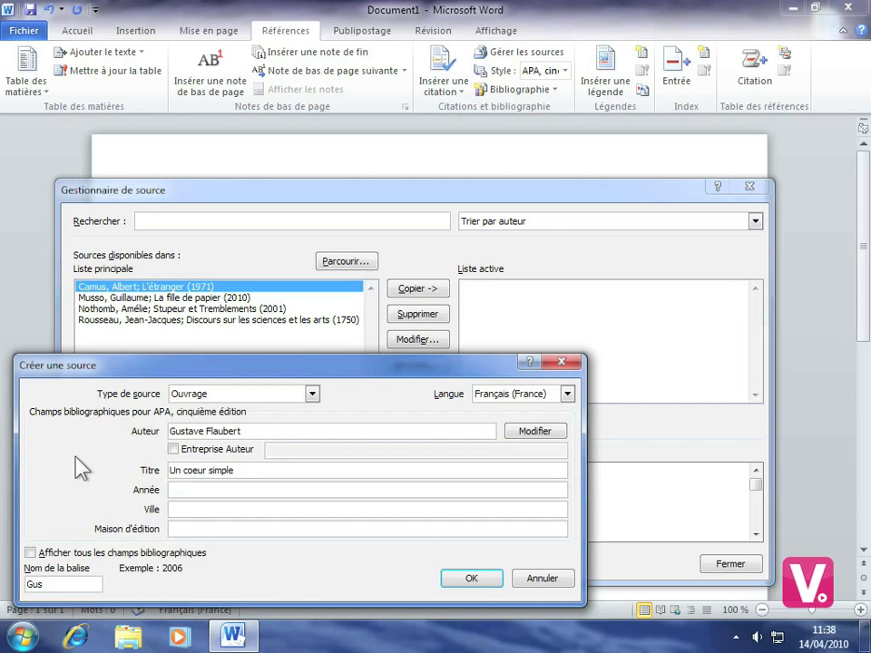
text(1875)
click(468, 580)
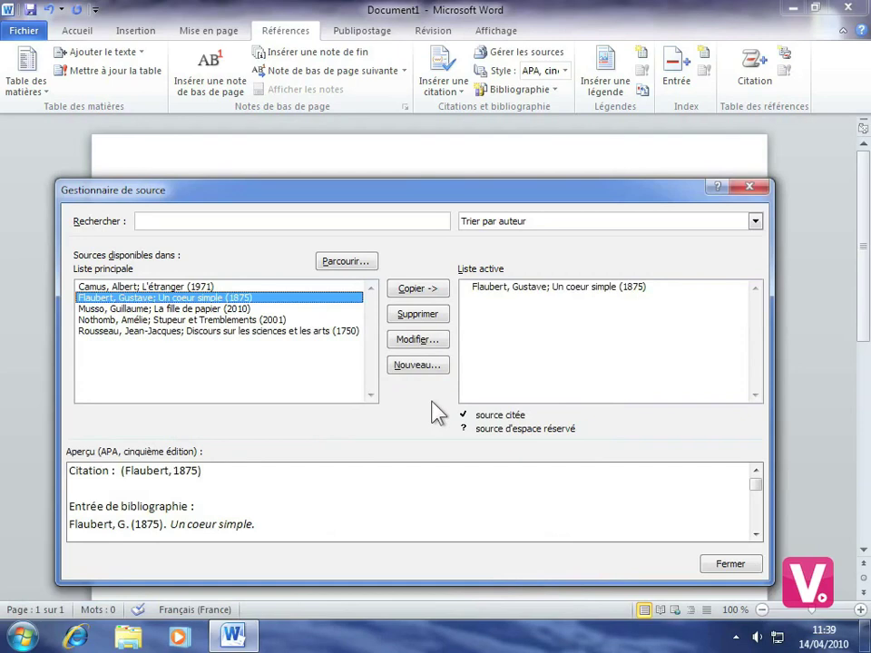
Step: Create another Ouvrage source with author Alexandre Dumas, title "Vingt ans après" and year 1845
click(417, 365)
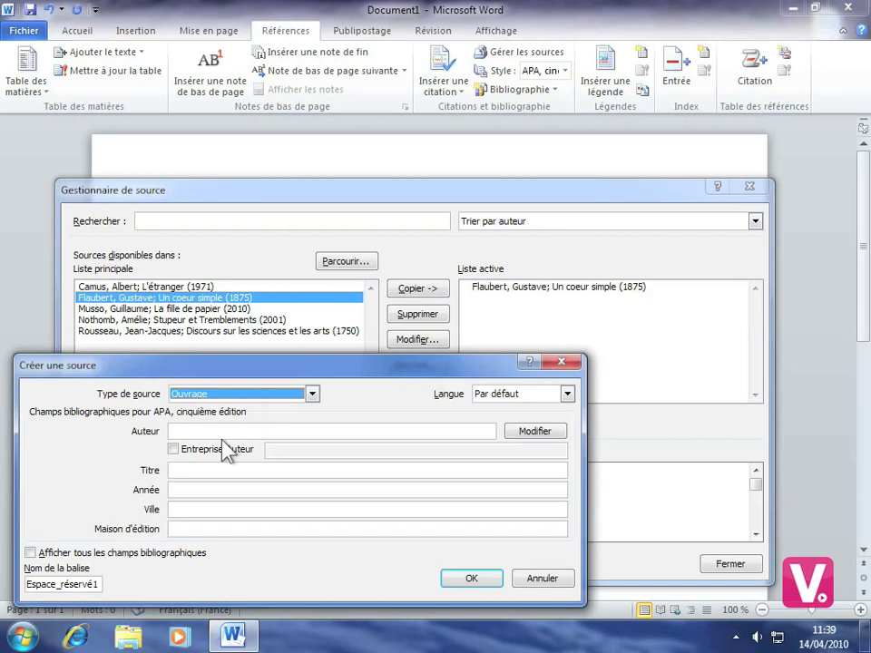
click(190, 430)
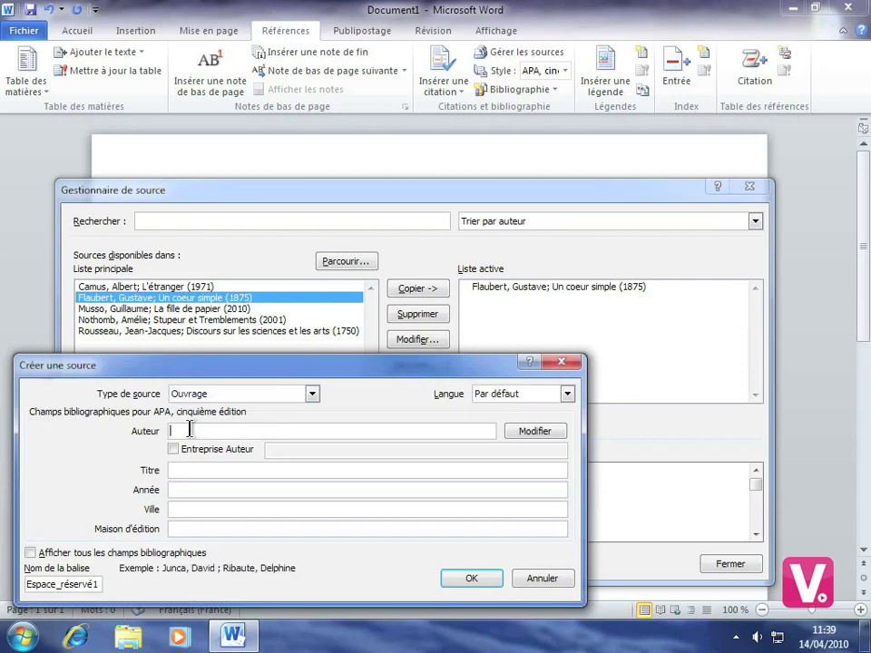
text(Alex)
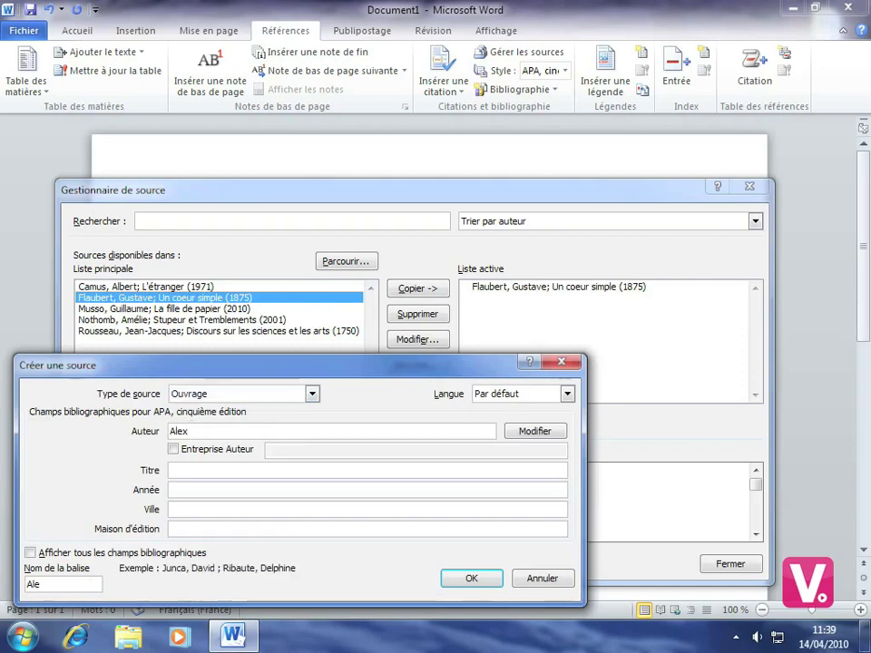
text(andre Dumas)
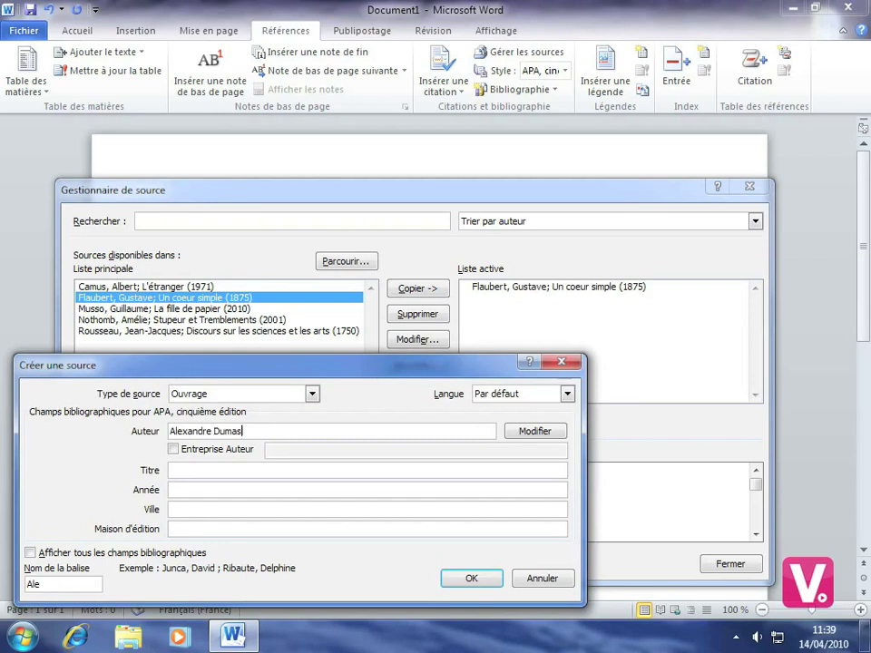
click(174, 469)
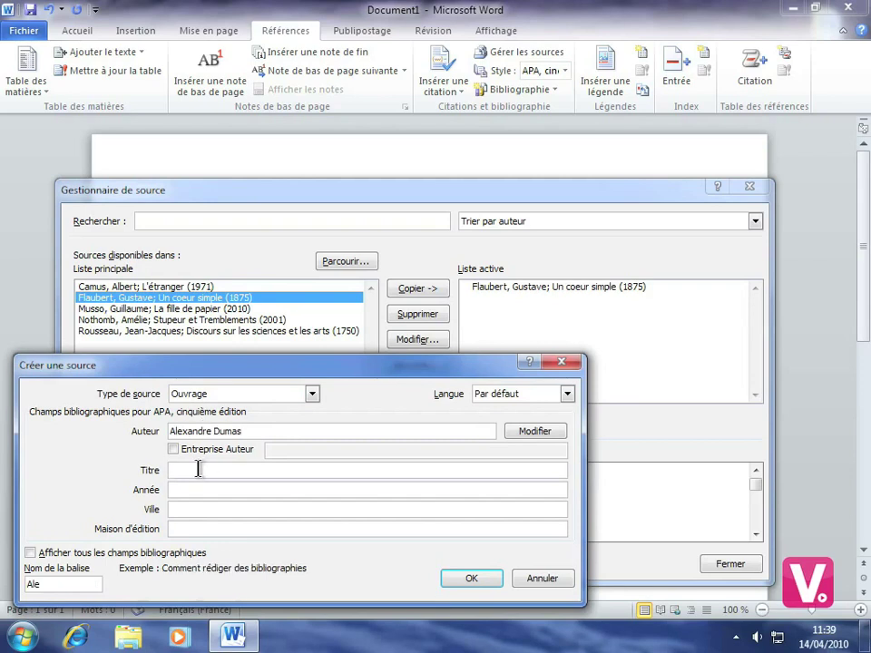
text(Vingt ans après)
click(196, 490)
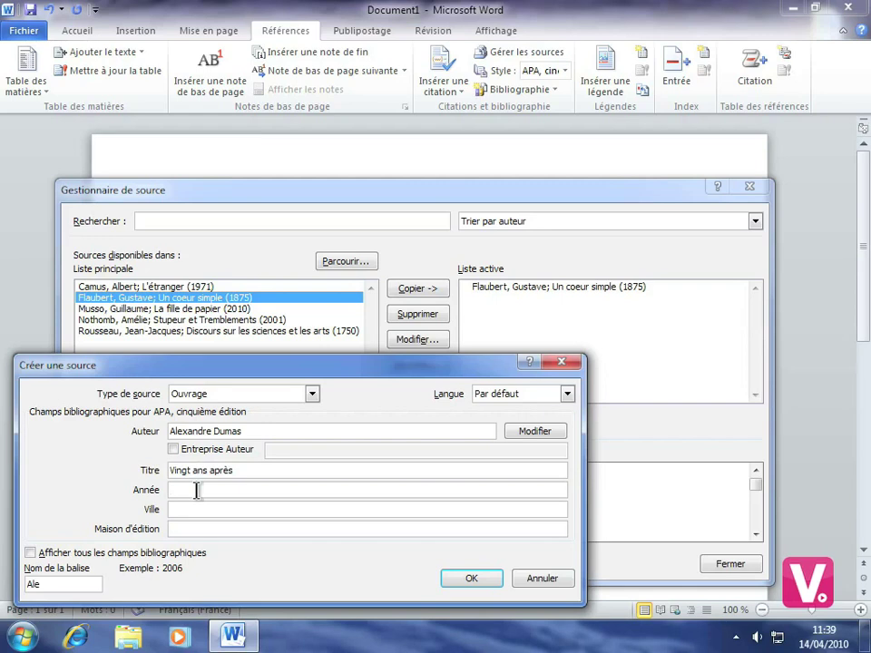
text(1845)
click(470, 580)
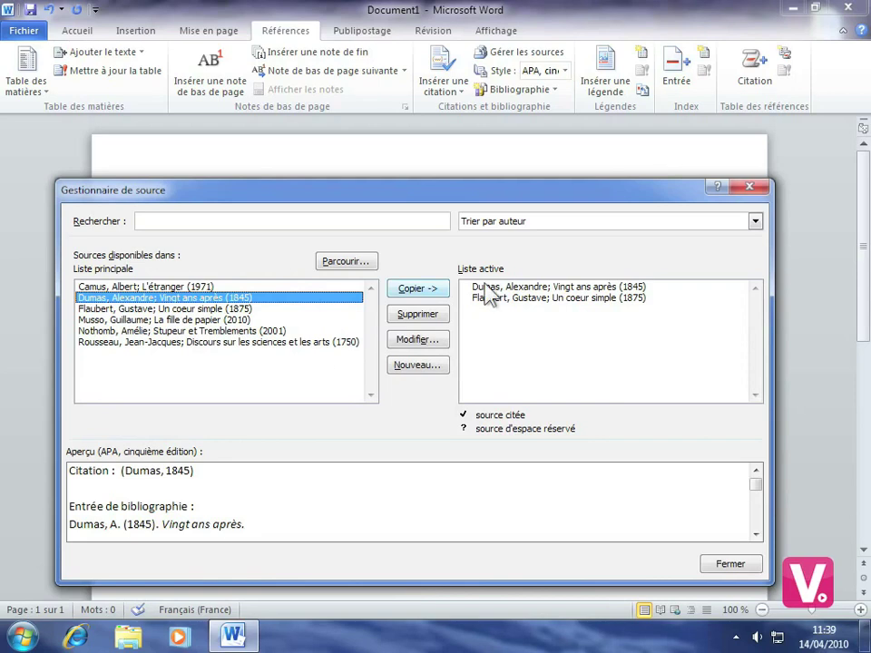
Step: Remove the Dumas source from the active list, copy Rousseau's "Discours sur les sciences et les arts" into it and close the source manager
click(547, 289)
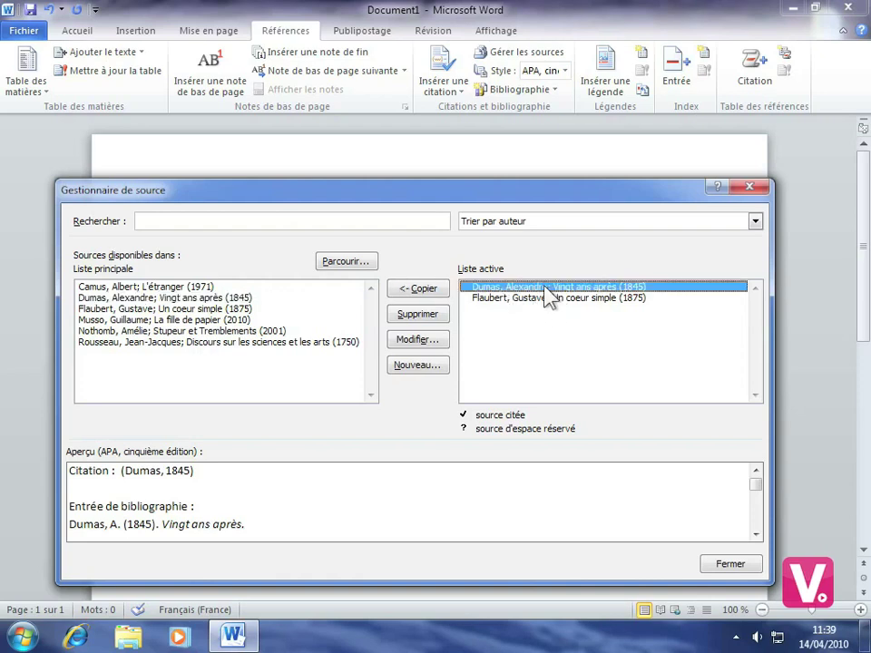
click(423, 314)
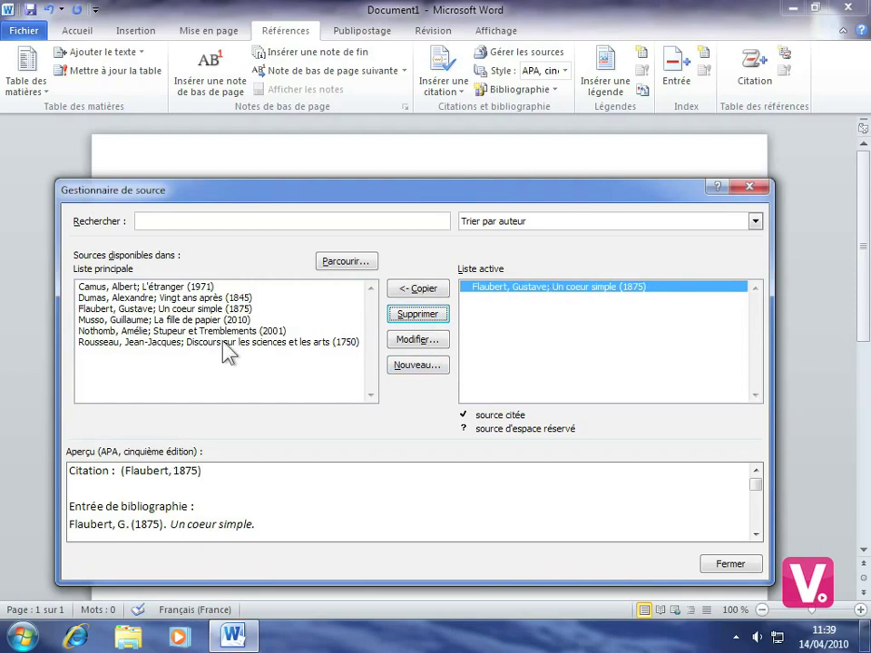
click(179, 345)
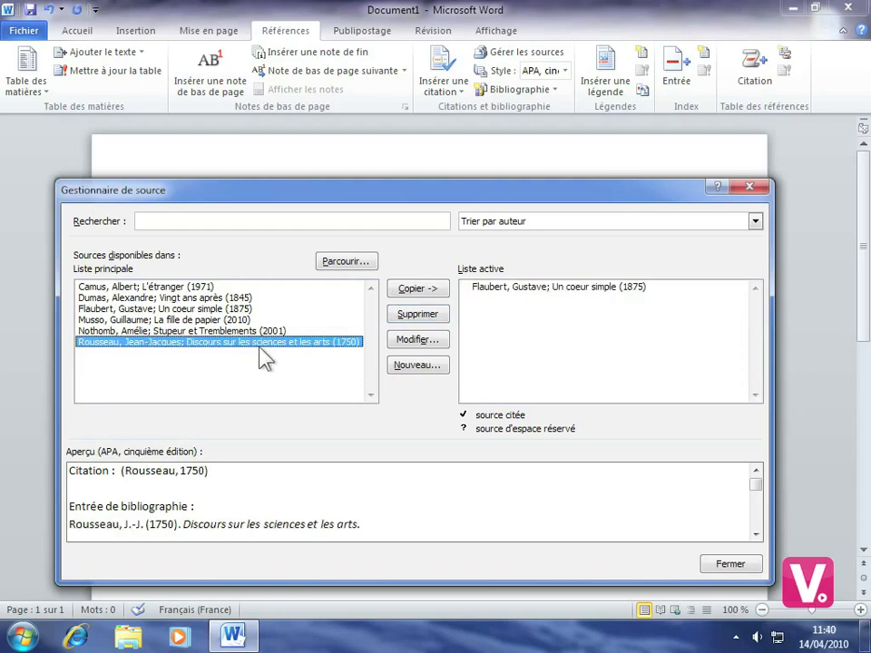
click(424, 291)
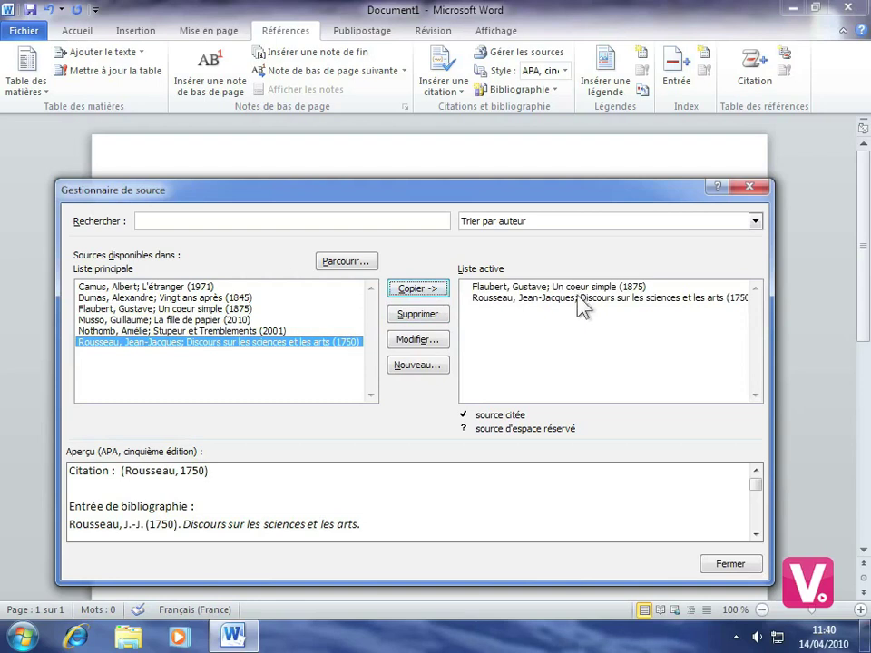
click(726, 563)
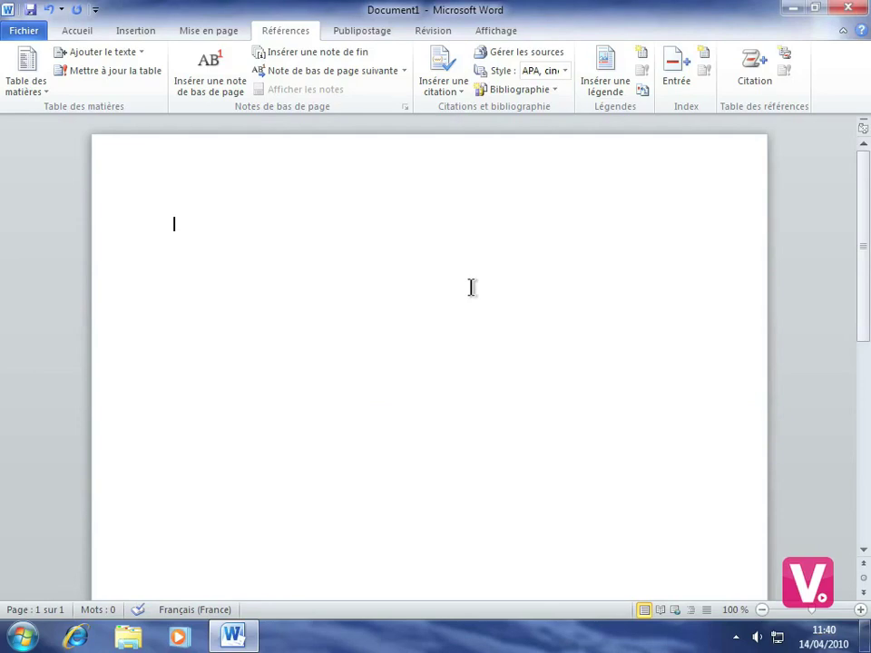
Step: Insert a citation of Rousseau's "Discours sur les sciences et les arts" at the start of the document
click(451, 92)
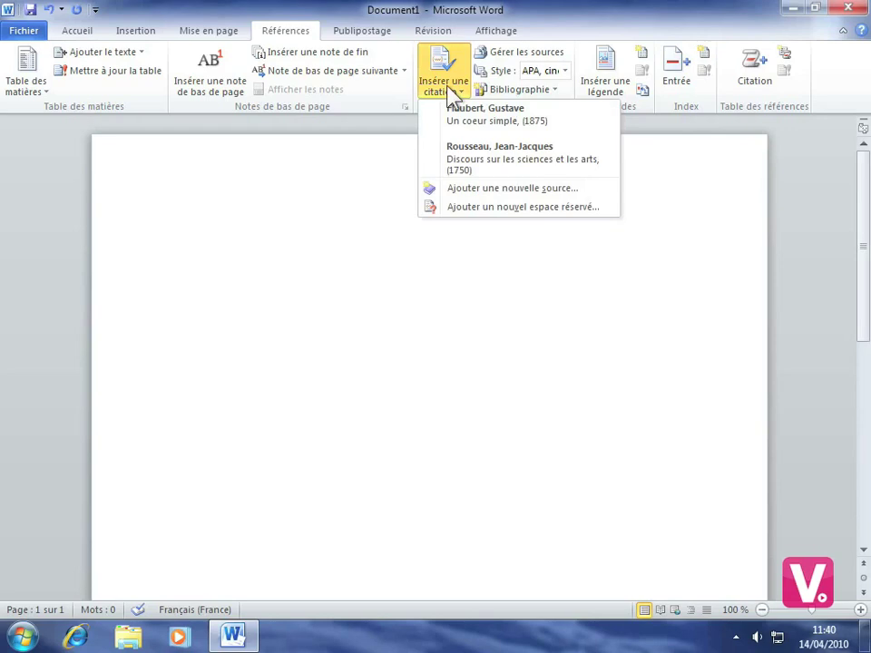
click(514, 164)
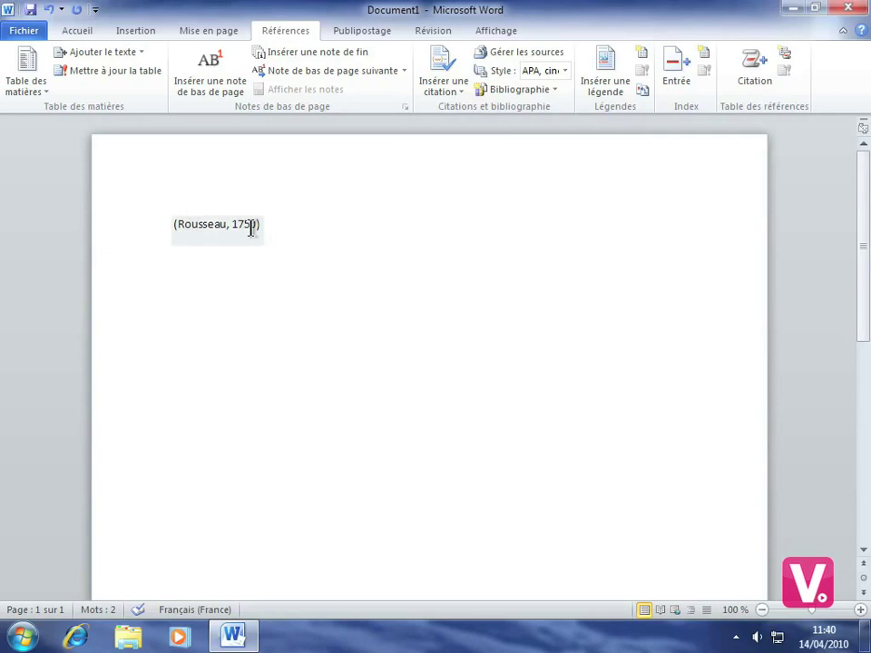
key(End)
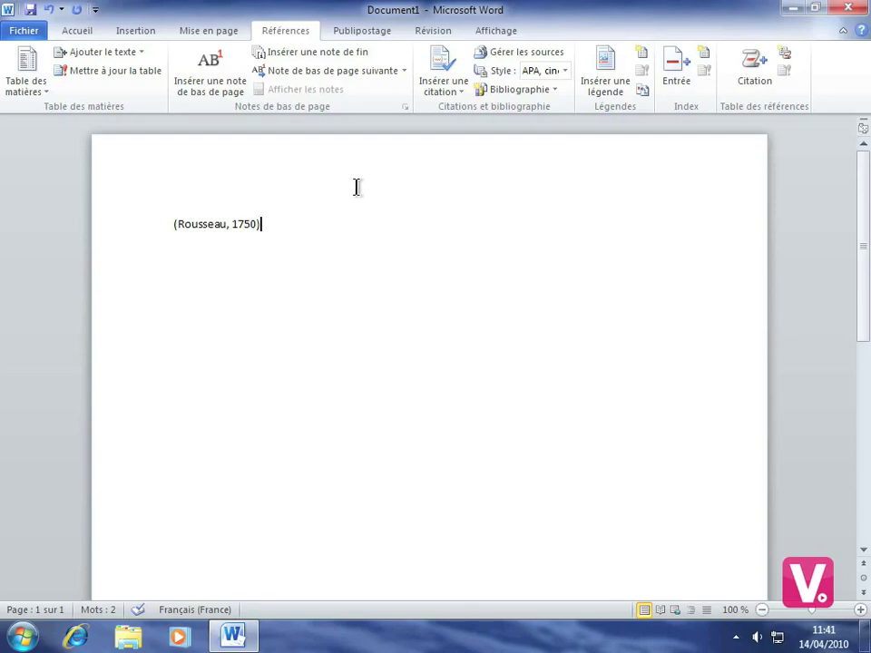
Step: In the source manager, copy Nothomb's "Stupeur et Tremblements" and Dumas's "Vingt ans après" from the main list to the active list, then close it
click(502, 57)
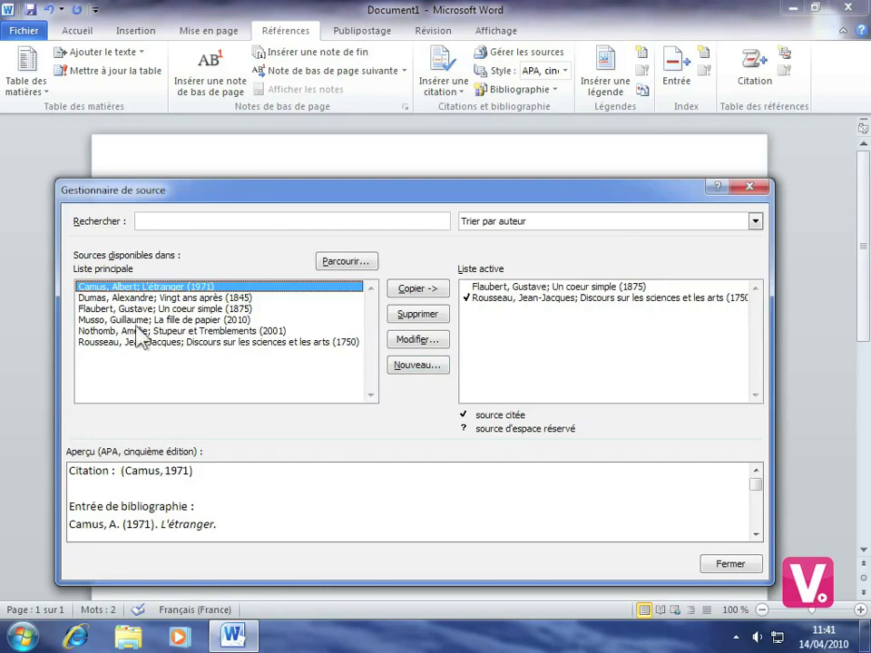
click(224, 330)
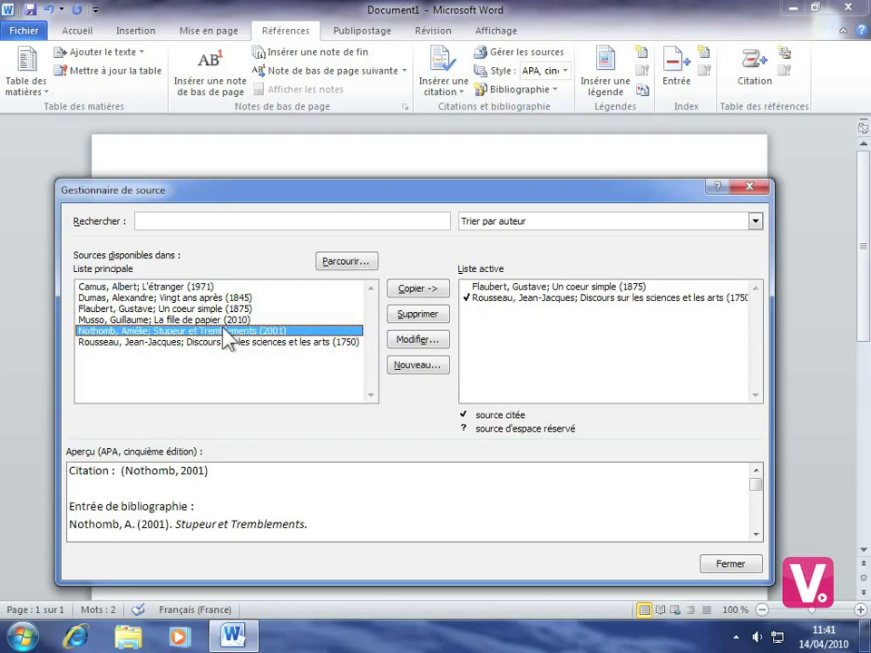
click(430, 287)
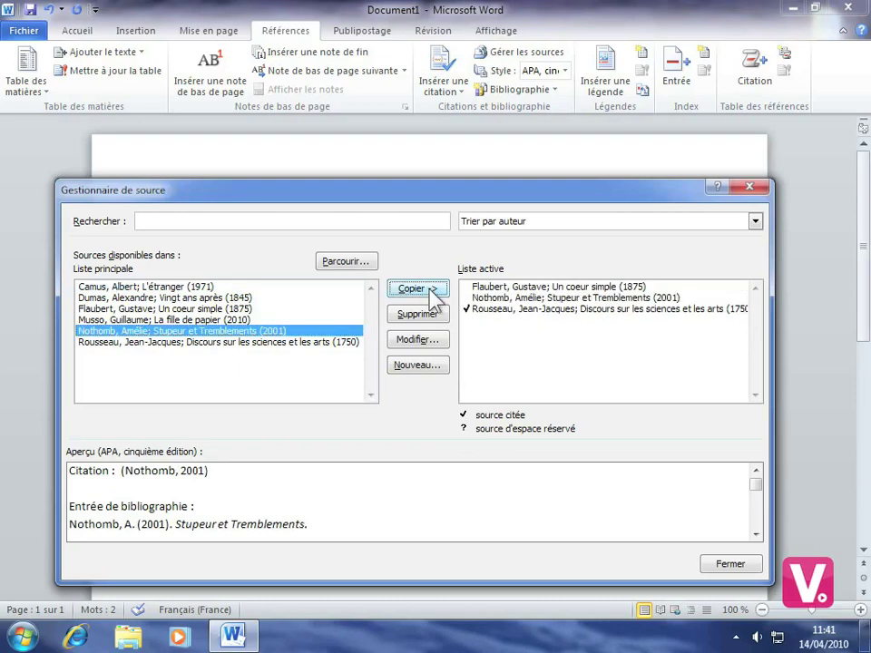
click(148, 299)
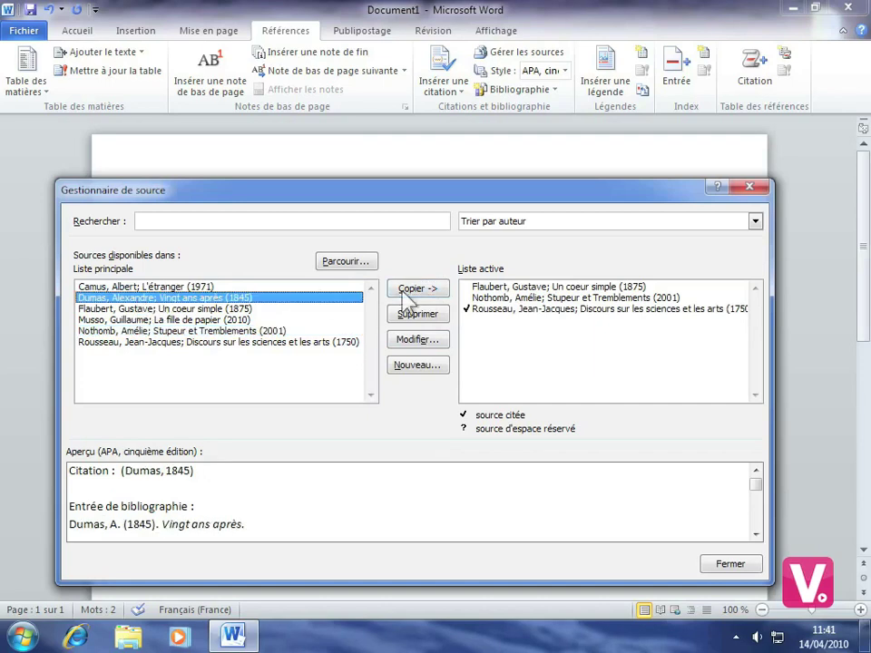
click(431, 290)
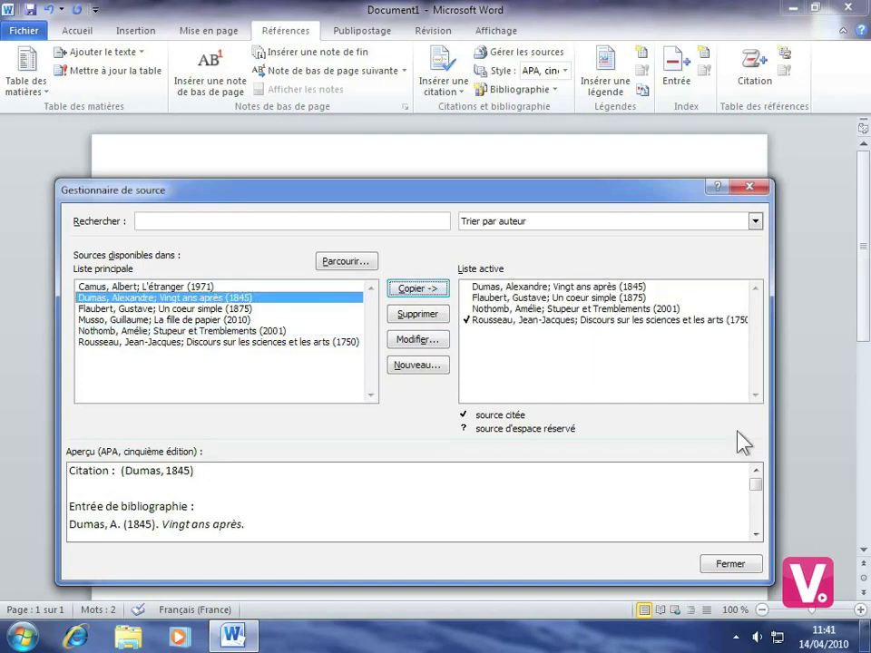
click(733, 568)
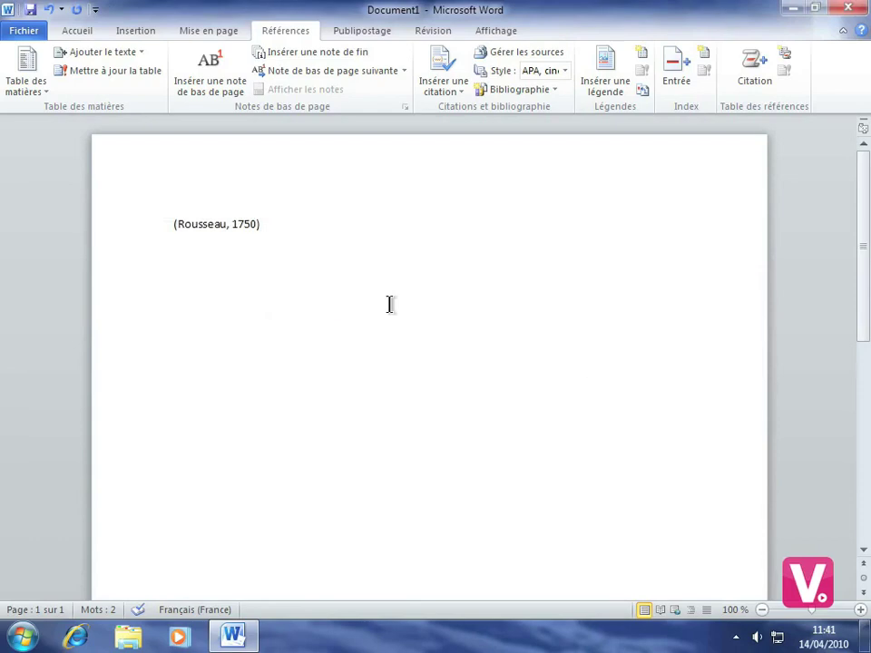
Step: Insert the predefined "Bibliographie" layout with its heading a few lines below the Rousseau citation
key(Return)
key(Return)
key(Return)
key(Return)
key(Return)
click(545, 95)
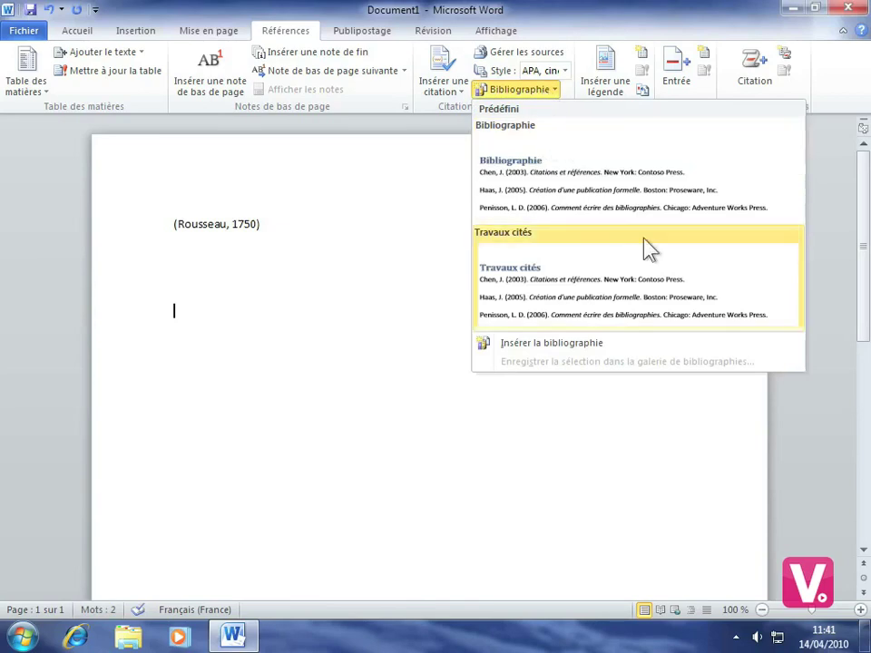
click(561, 182)
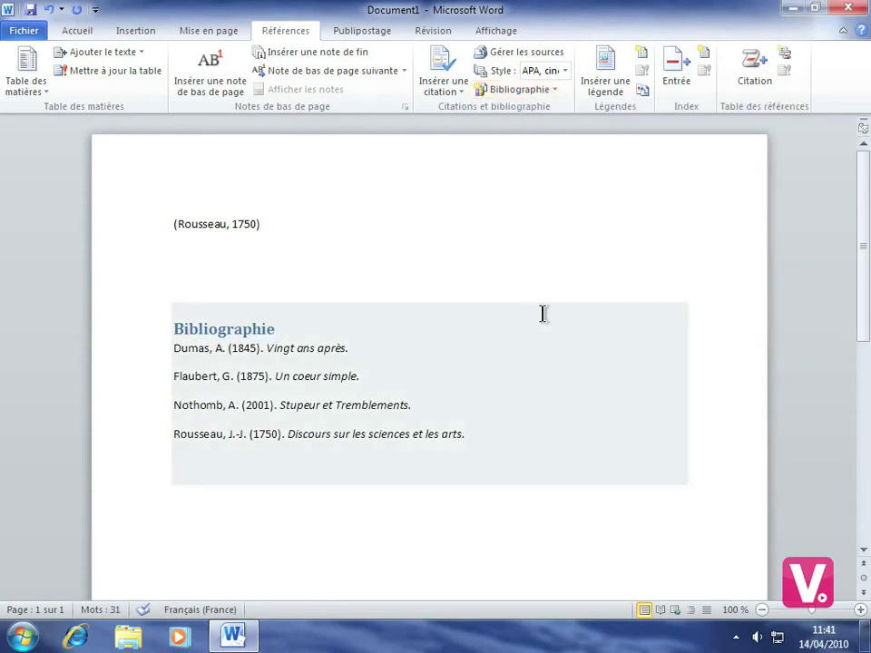